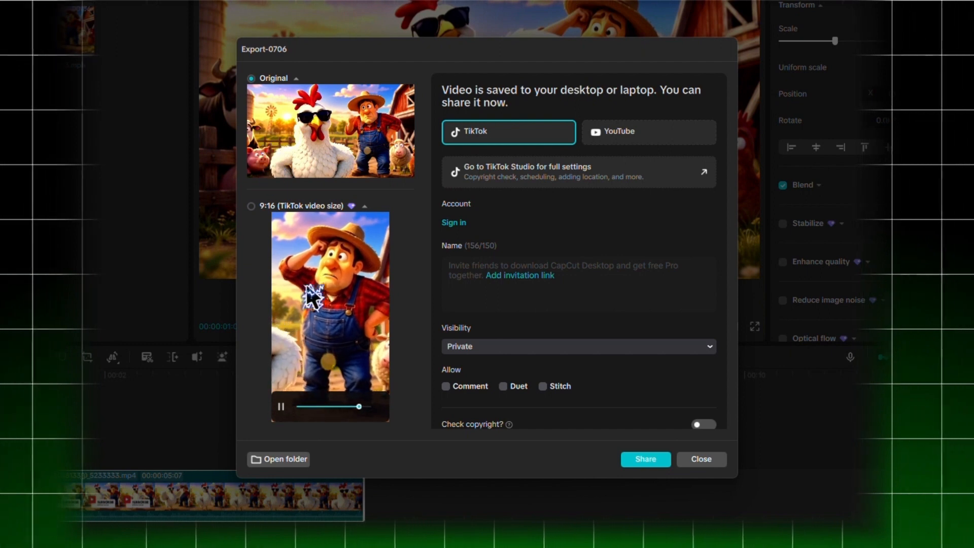
- Choose the 9:16 TikTok video size for sharing the exported video
{"action": "left_click", "coordinate": [288, 207]}
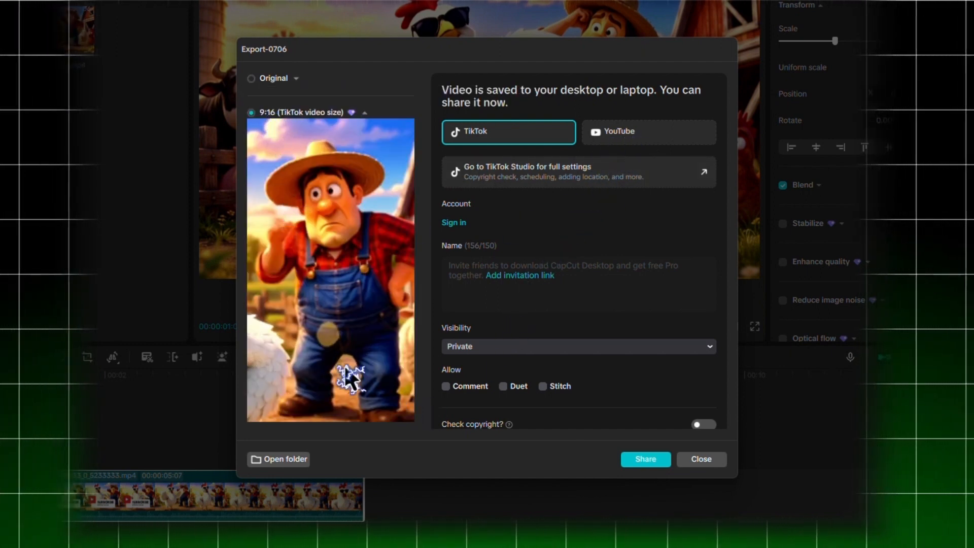
{"action": "scroll", "coordinate": [554, 374], "scroll_direction": "down", "scroll_amount": 1}
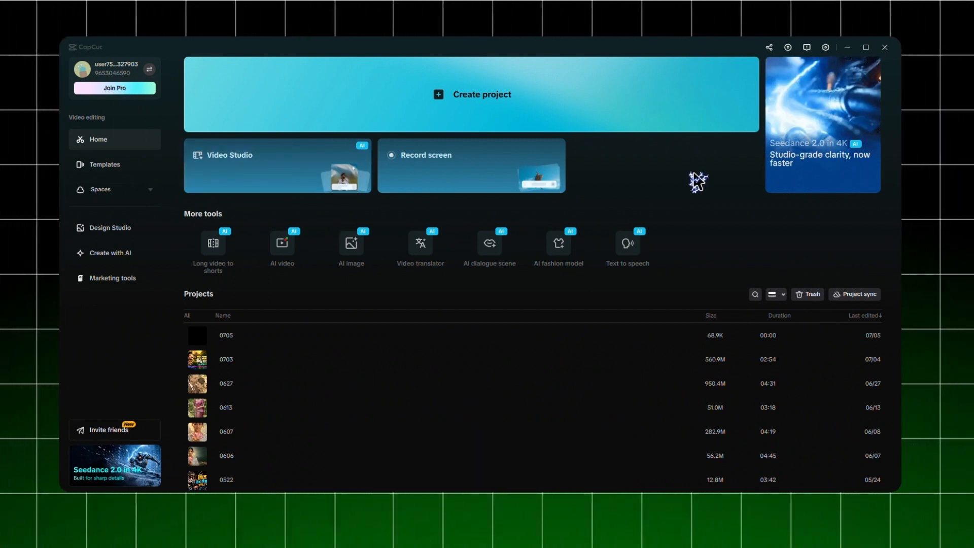
- Check in the version update window which version is installed, and close the window
{"action": "mouse_move", "coordinate": [785, 53]}
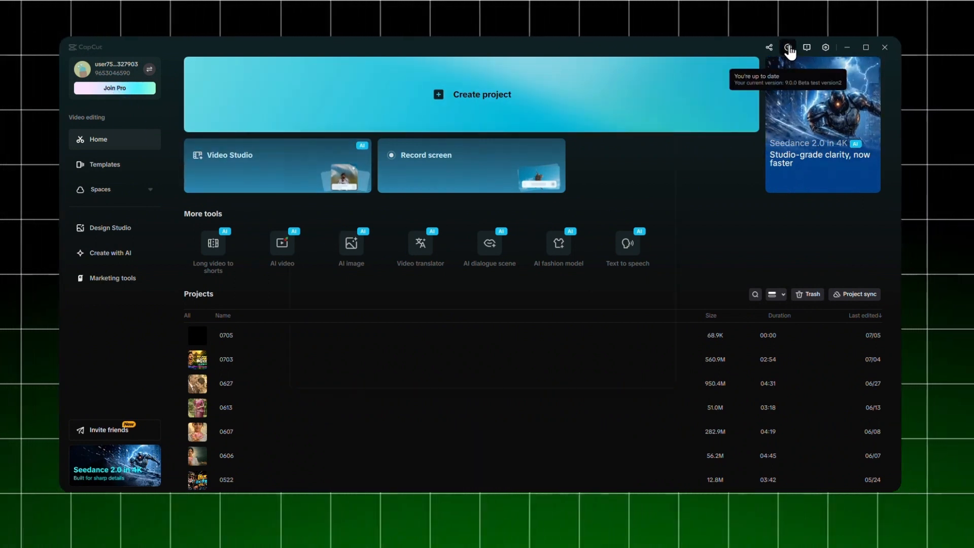
{"action": "left_click", "coordinate": [789, 48]}
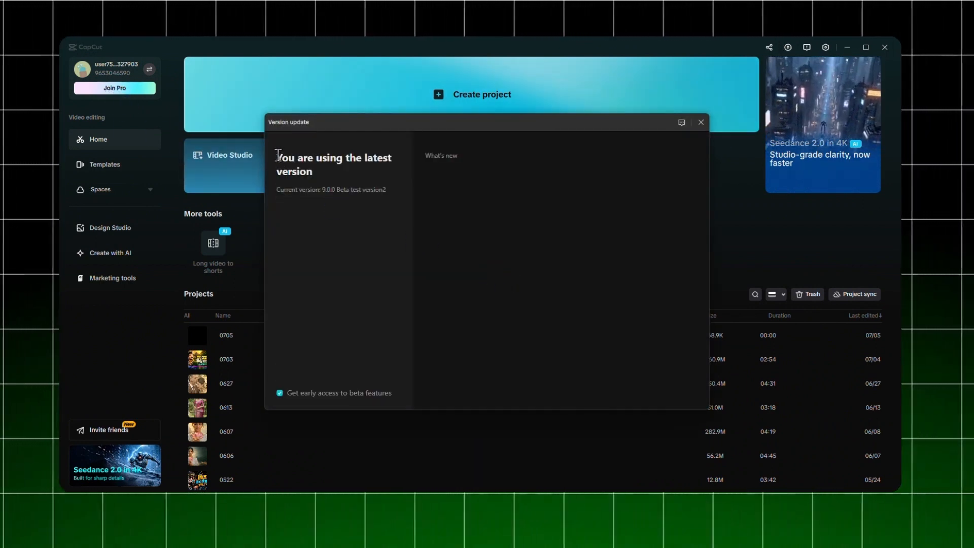
{"action": "left_click_drag", "start_coordinate": [278, 155], "coordinate": [395, 177]}
{"action": "left_click", "coordinate": [378, 237]}
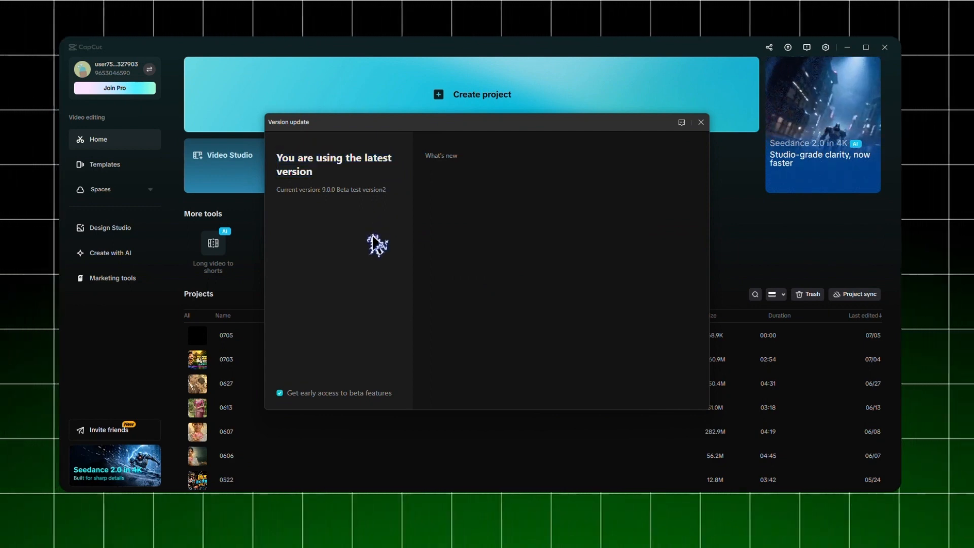
{"action": "left_click", "coordinate": [700, 123]}
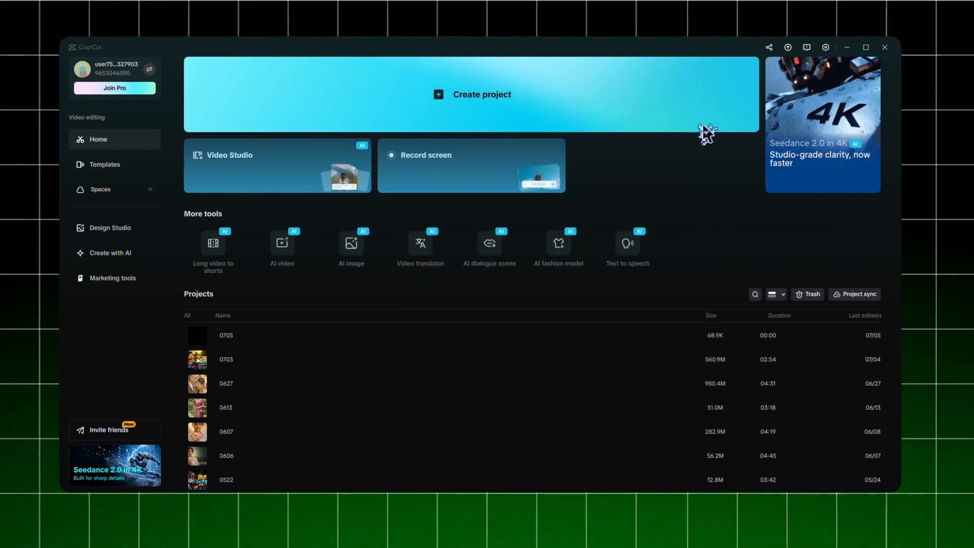
- Open the application settings to view the draft options and close them without saving
{"action": "left_click", "coordinate": [827, 48]}
{"action": "left_click", "coordinate": [828, 73]}
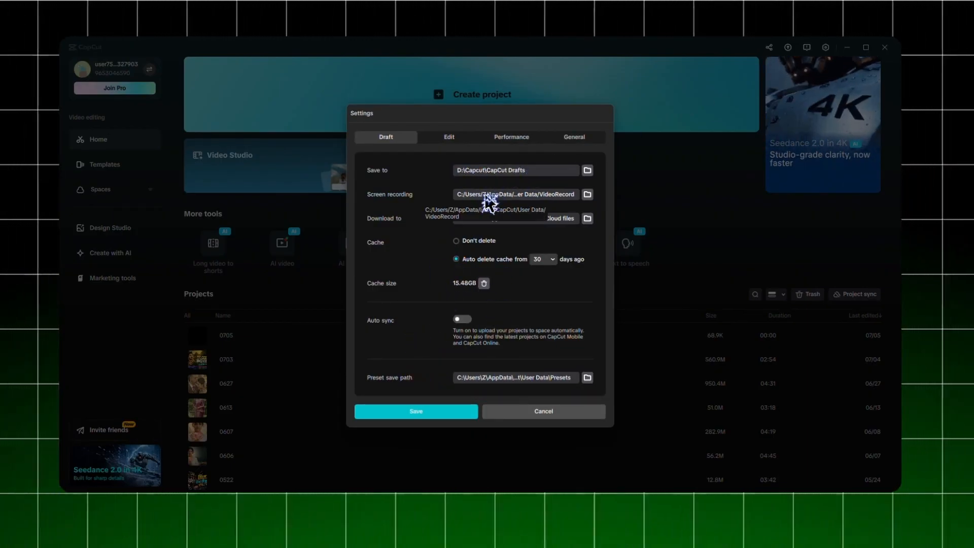
{"action": "left_click", "coordinate": [534, 412]}
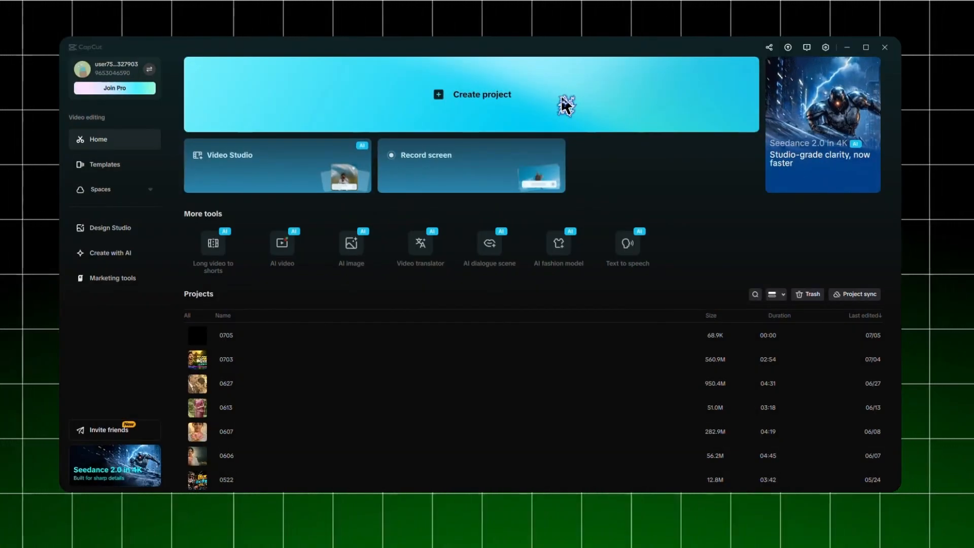
- Create a new project with the video 1 Meta AI.mp4 imported and placed on the timeline
{"action": "left_click", "coordinate": [564, 104]}
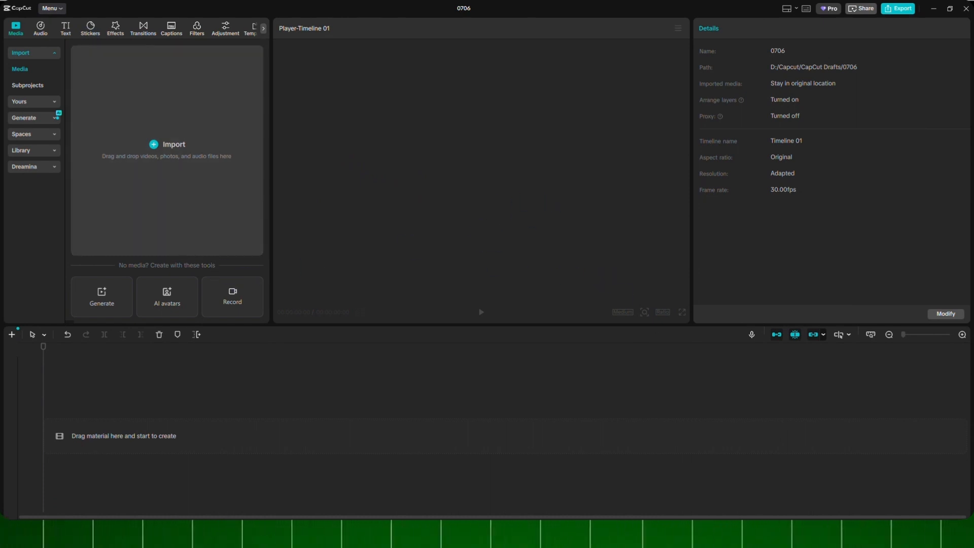
{"action": "left_click_drag", "start_coordinate": [243, 270], "coordinate": [200, 207]}
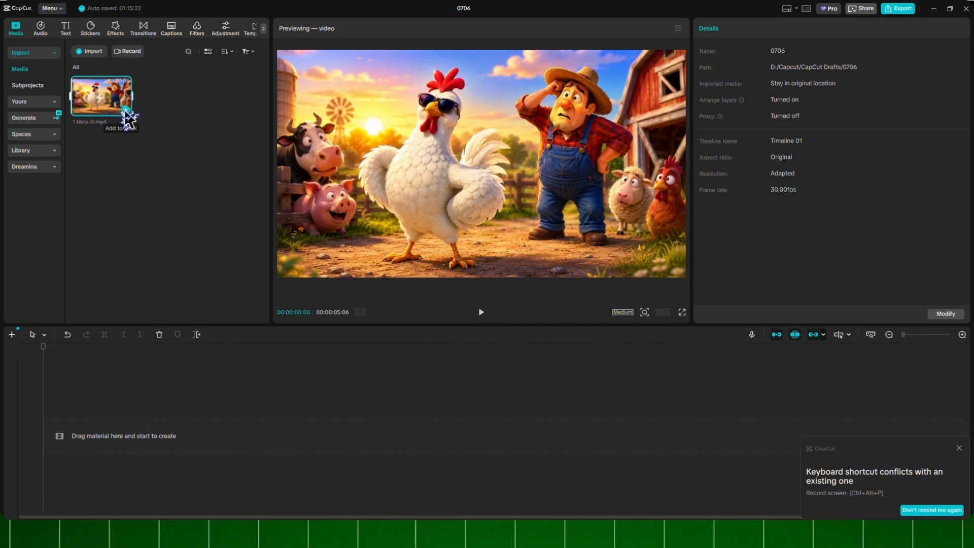
{"action": "left_click", "coordinate": [124, 110]}
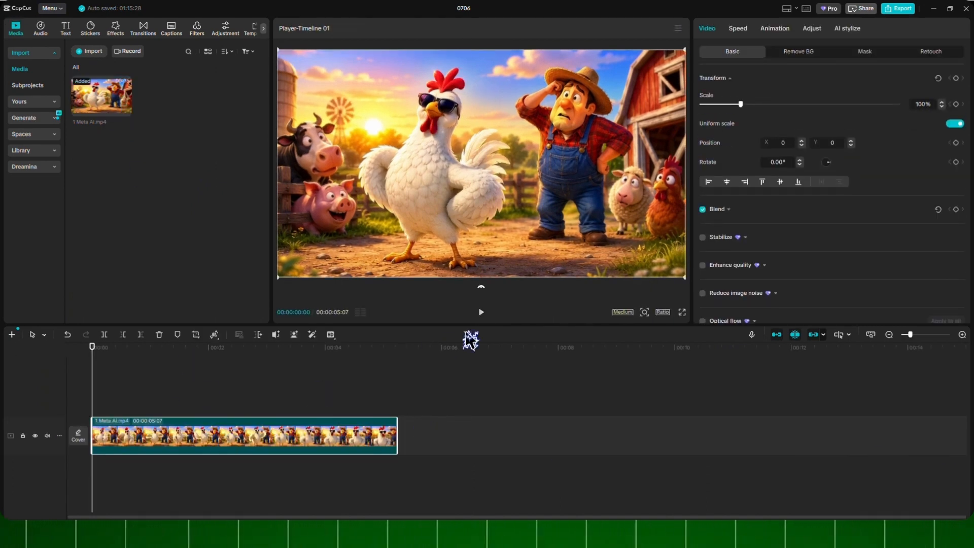
- Play part of the farm clip and look through its basic video properties
{"action": "left_click", "coordinate": [481, 312]}
{"action": "left_click", "coordinate": [480, 312]}
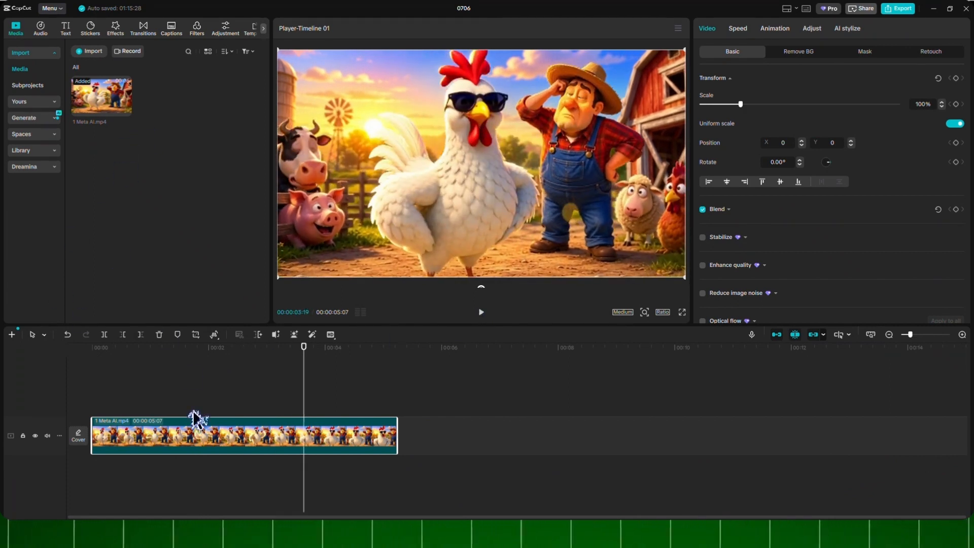
{"action": "scroll", "coordinate": [779, 238], "scroll_direction": "down", "scroll_amount": 3}
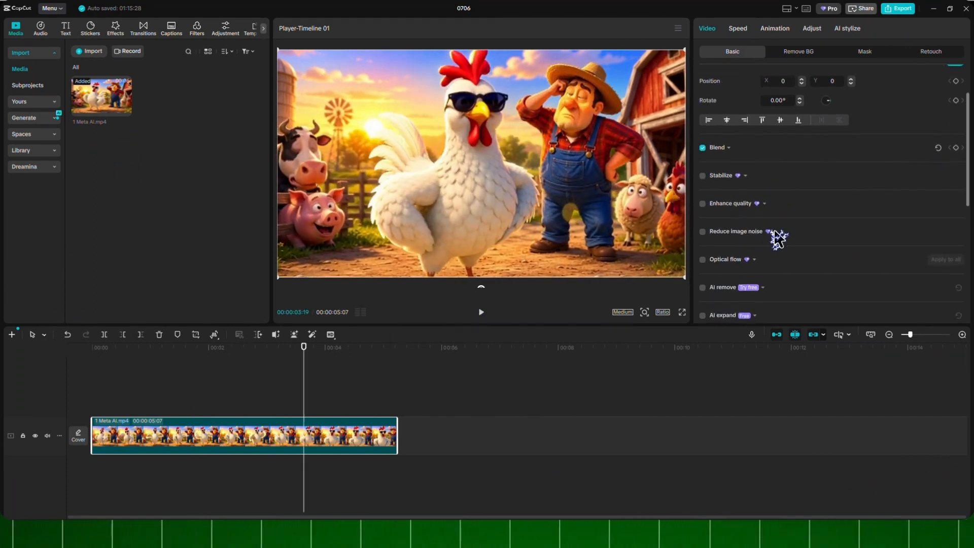
{"action": "scroll", "coordinate": [753, 208], "scroll_direction": "up", "scroll_amount": 3}
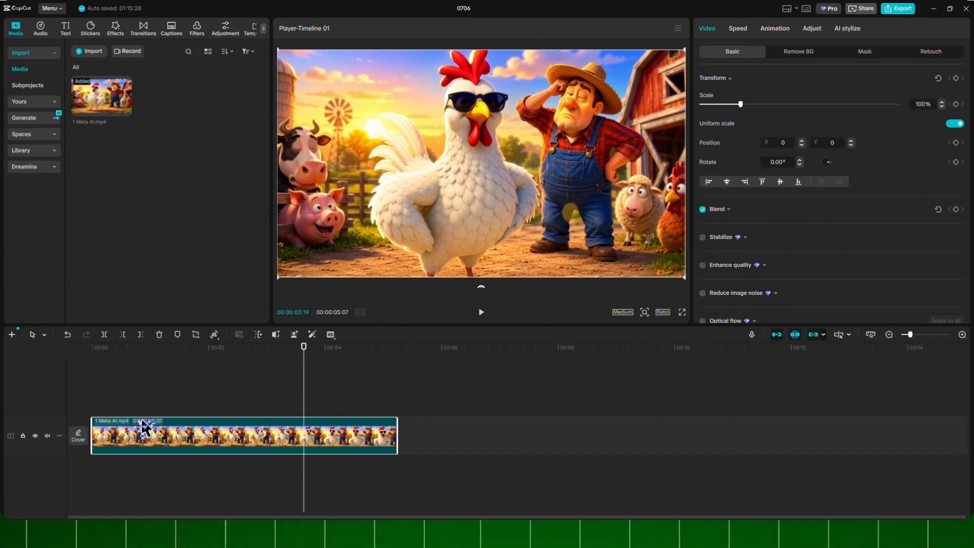
- Add a custom adjustment layer above the video and fit it to the clip's full duration
{"action": "left_click", "coordinate": [231, 31]}
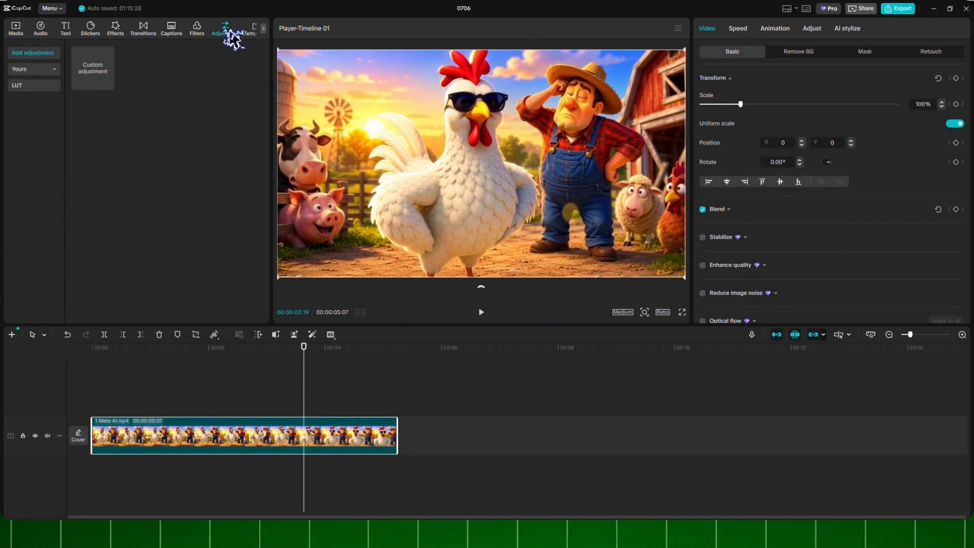
{"action": "left_click", "coordinate": [108, 87]}
{"action": "left_click", "coordinate": [349, 415]}
{"action": "left_click_drag", "start_coordinate": [349, 415], "coordinate": [137, 413]}
{"action": "left_click_drag", "start_coordinate": [265, 412], "coordinate": [389, 418]}
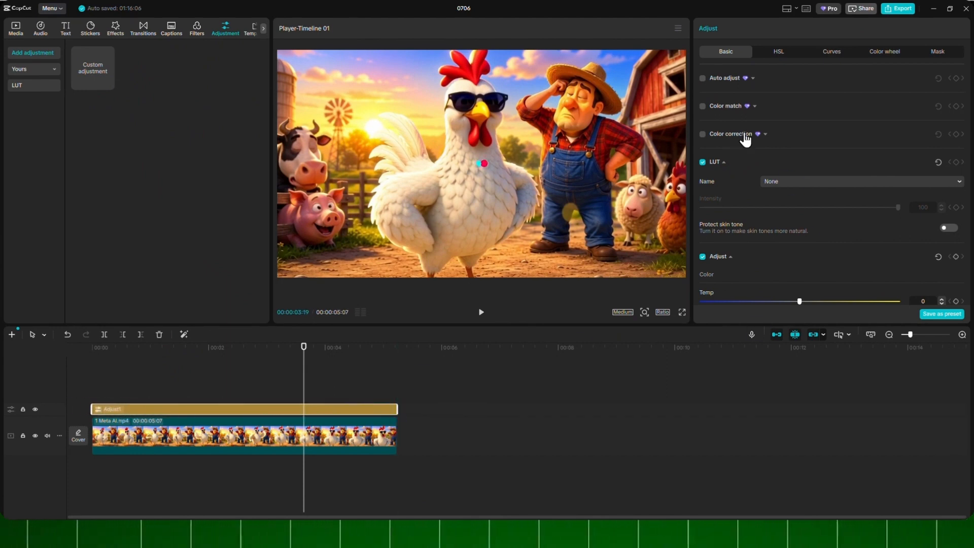
- Enable color match on the adjustment layer with a video frame as the reference, allowing the requested network access
{"action": "left_click", "coordinate": [702, 106]}
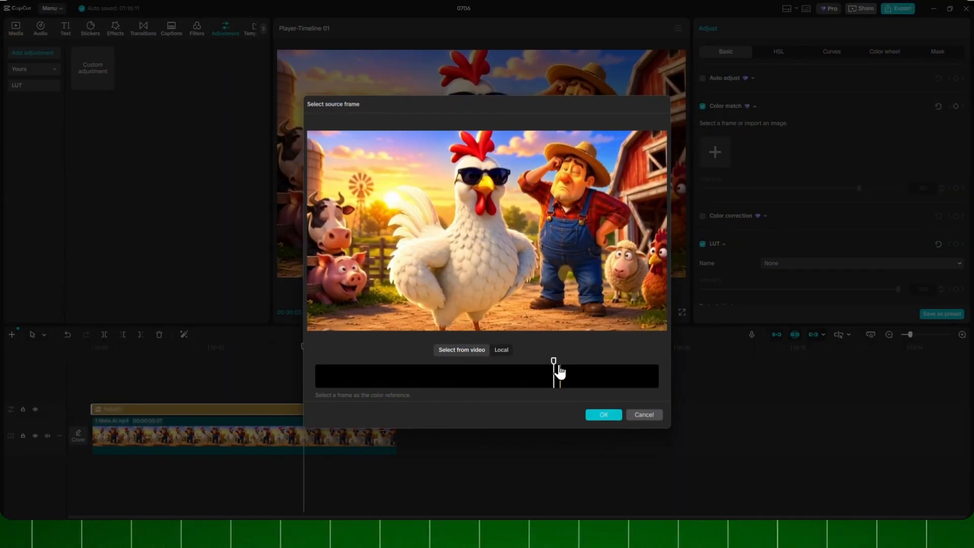
{"action": "left_click", "coordinate": [480, 369]}
{"action": "left_click", "coordinate": [604, 414]}
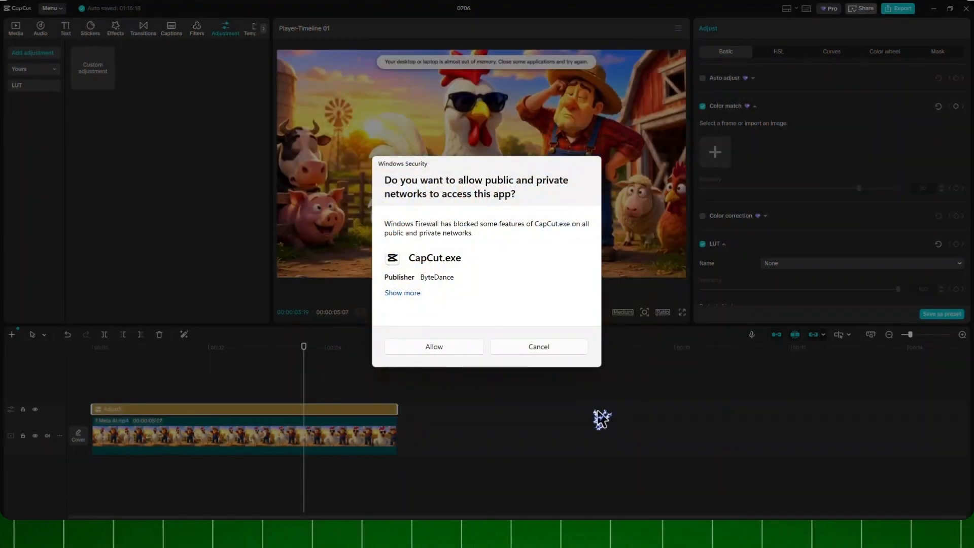
{"action": "left_click", "coordinate": [455, 347]}
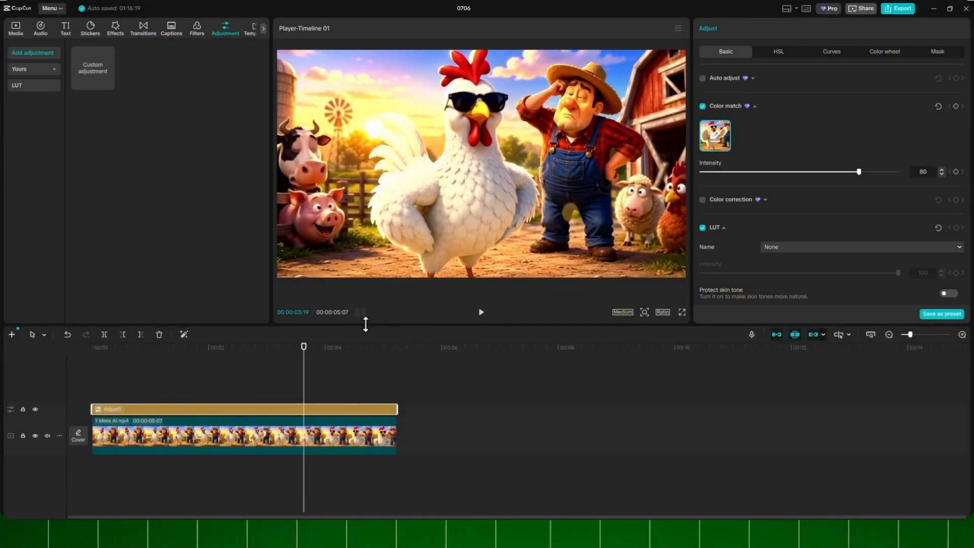
- Enable auto adjust on the adjustment layer, lower its intensity and collapse its settings
{"action": "left_click", "coordinate": [702, 78]}
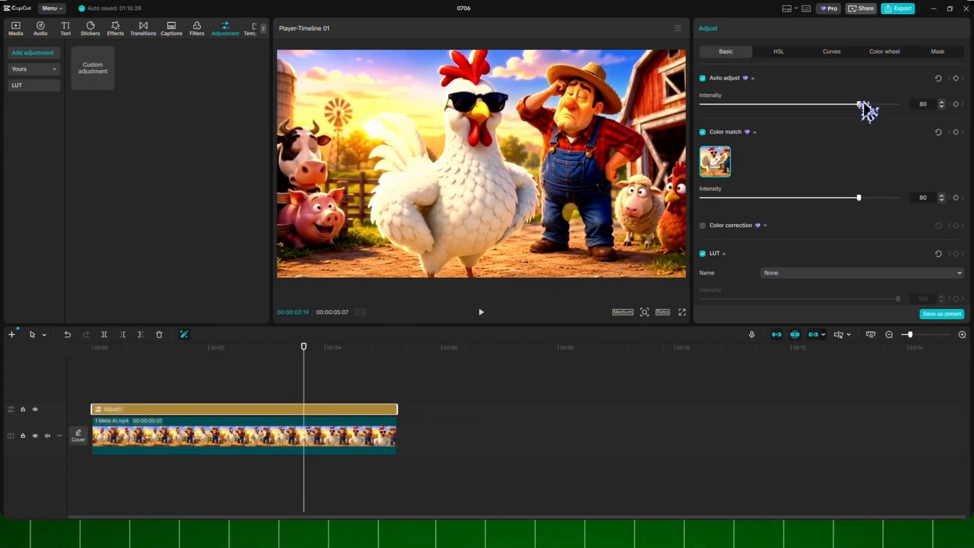
{"action": "left_click_drag", "start_coordinate": [860, 104], "coordinate": [824, 105]}
{"action": "left_click", "coordinate": [722, 81]}
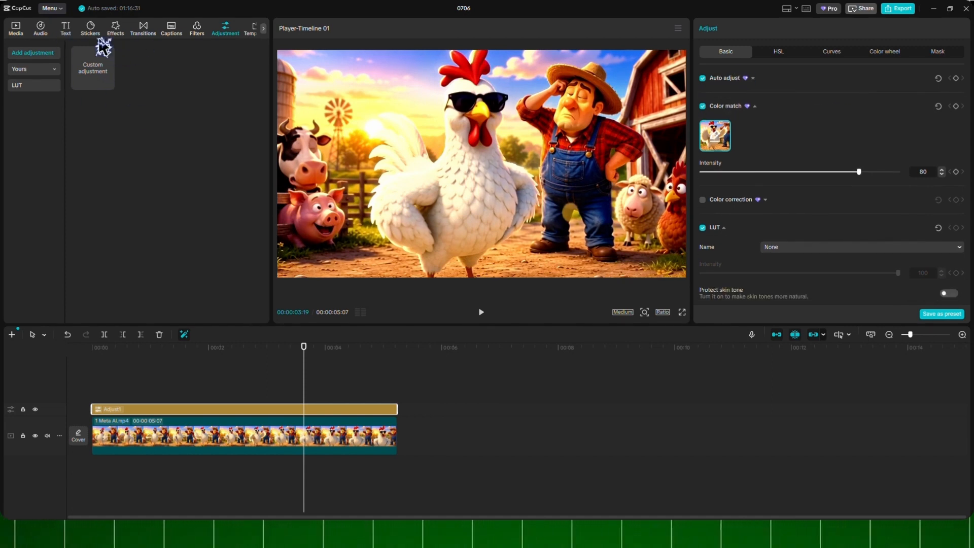
{"action": "left_click", "coordinate": [66, 28]}
{"action": "left_click", "coordinate": [48, 118]}
{"action": "left_click_drag", "start_coordinate": [103, 348], "coordinate": [116, 350]}
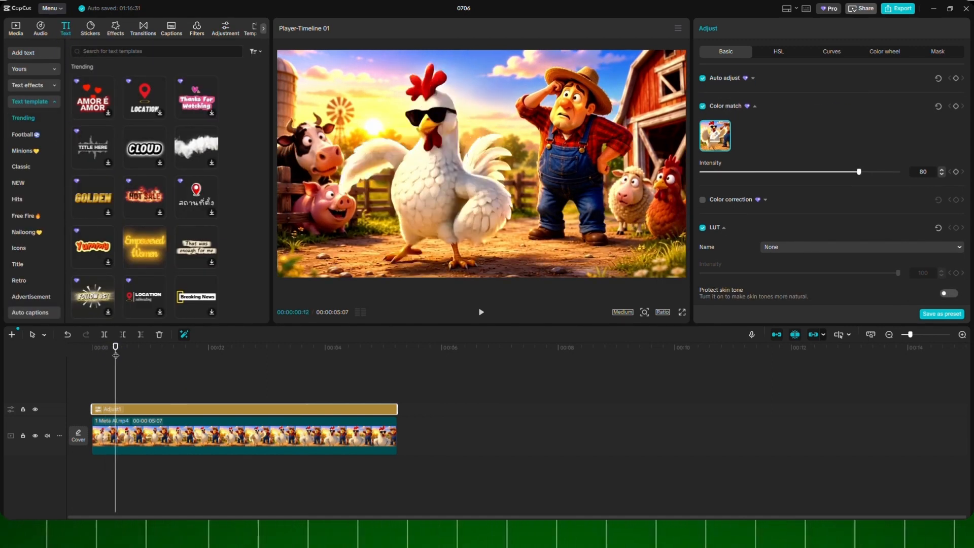
{"action": "scroll", "coordinate": [173, 185], "scroll_direction": "down", "scroll_amount": 3}
{"action": "scroll", "coordinate": [152, 203], "scroll_direction": "up", "scroll_amount": 1}
{"action": "scroll", "coordinate": [34, 289], "scroll_direction": "down", "scroll_amount": 3}
{"action": "left_click", "coordinate": [29, 171]}
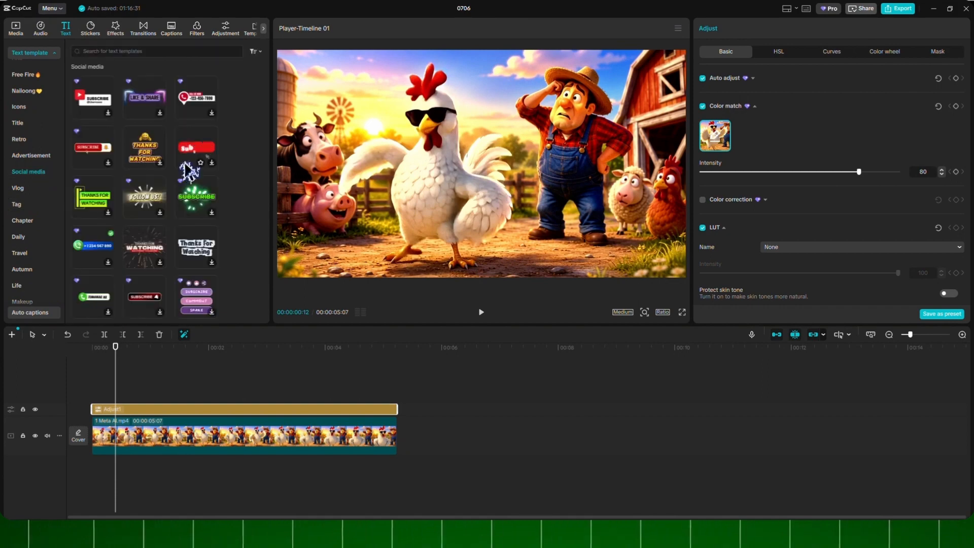
{"action": "left_click", "coordinate": [113, 119]}
{"action": "left_click", "coordinate": [481, 311]}
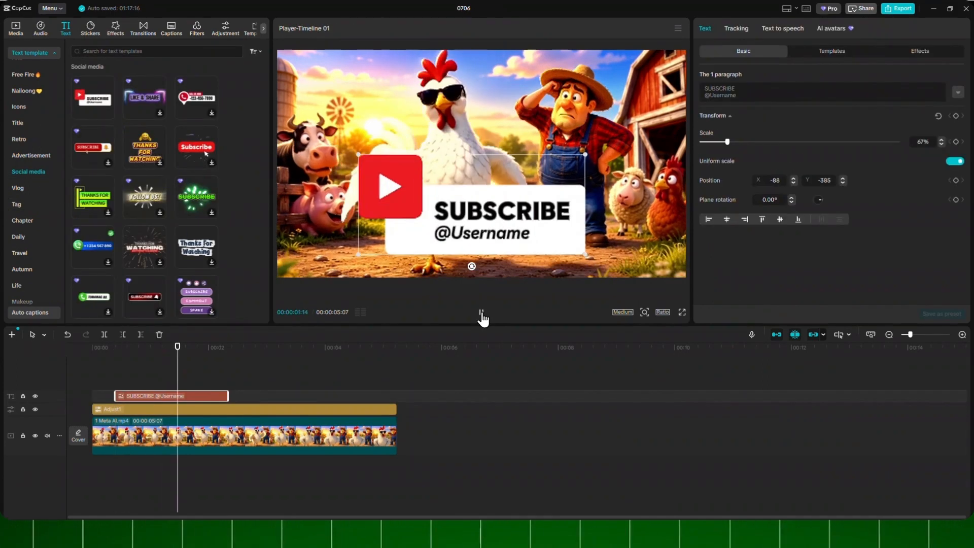
- Add the FIFA music track Stadium Fireball to the timeline and align it with the start of the video
{"action": "left_click", "coordinate": [40, 28]}
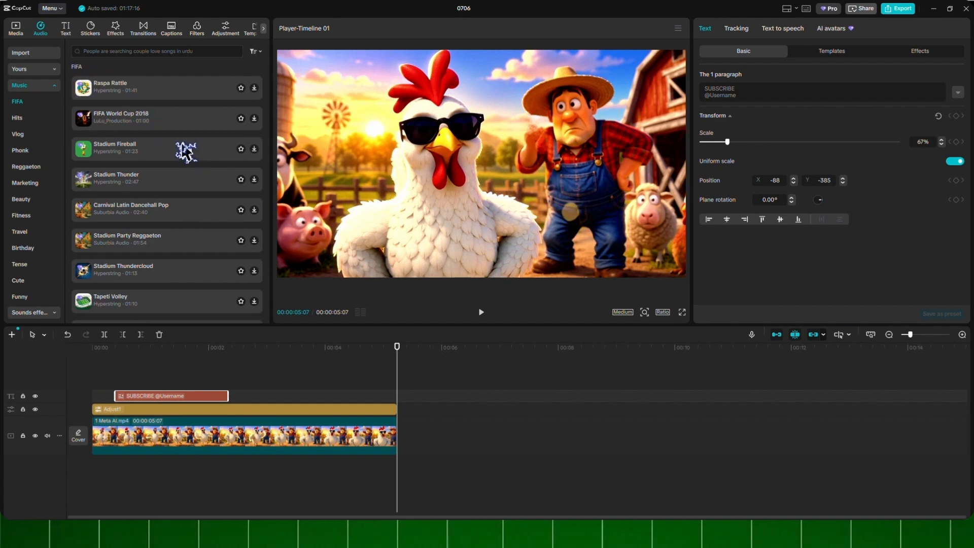
{"action": "left_click", "coordinate": [162, 154]}
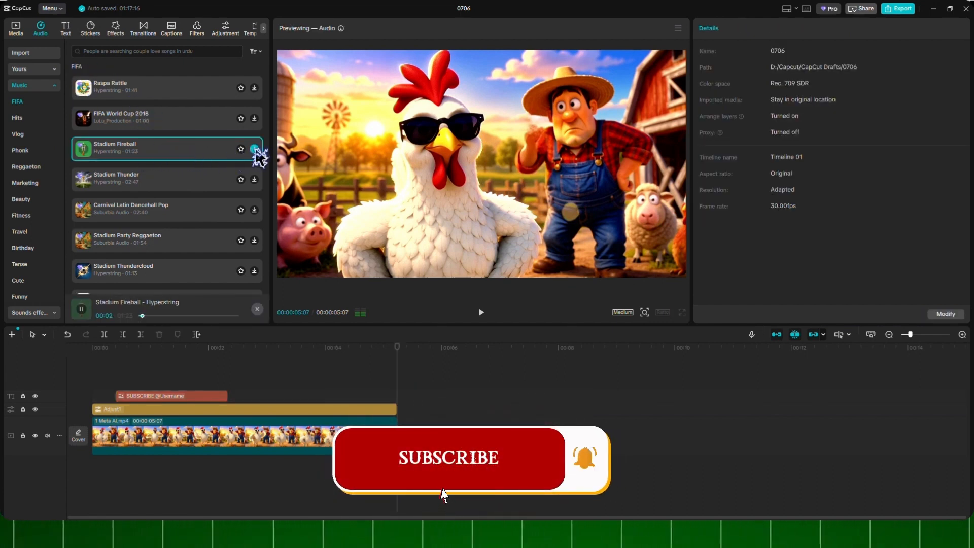
{"action": "left_click", "coordinate": [254, 149]}
{"action": "left_click", "coordinate": [150, 472]}
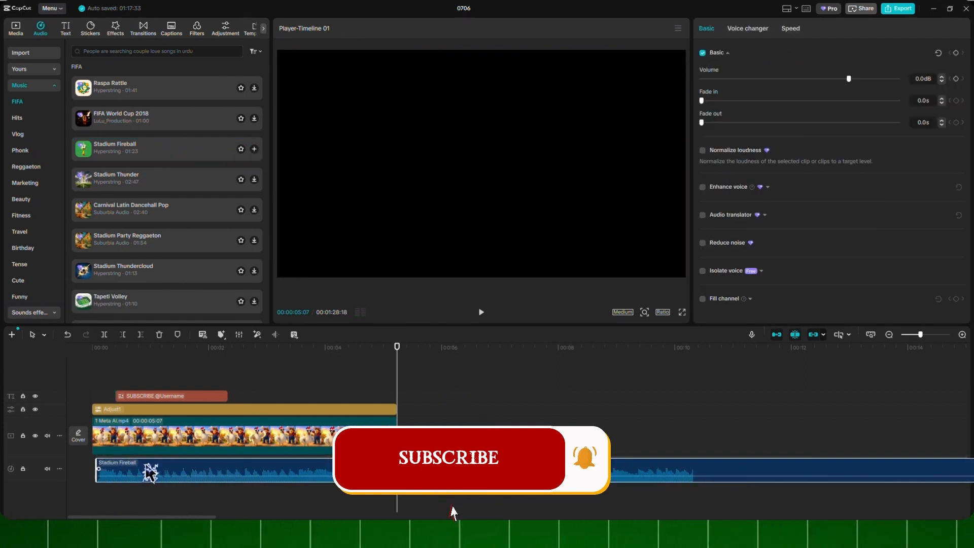
{"action": "left_click_drag", "start_coordinate": [149, 472], "coordinate": [145, 468]}
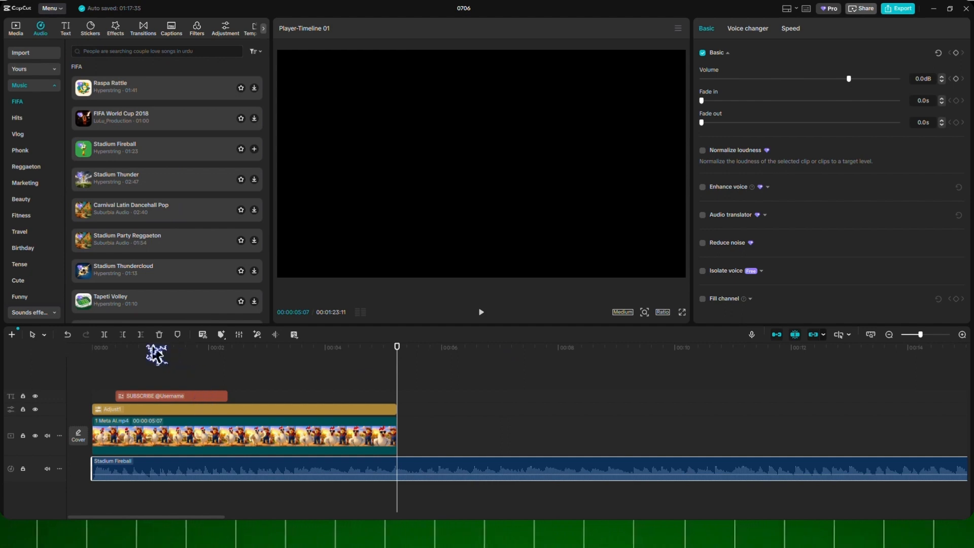
- Trim the Stadium Fireball track to the end of the video and play the project from the start
{"action": "left_click", "coordinate": [142, 336]}
{"action": "left_click", "coordinate": [93, 352]}
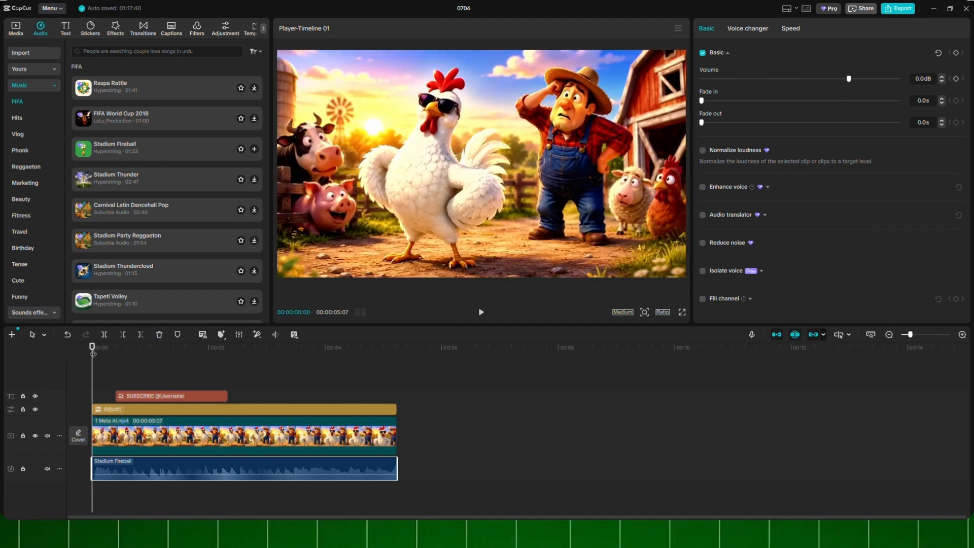
{"action": "left_click", "coordinate": [477, 318]}
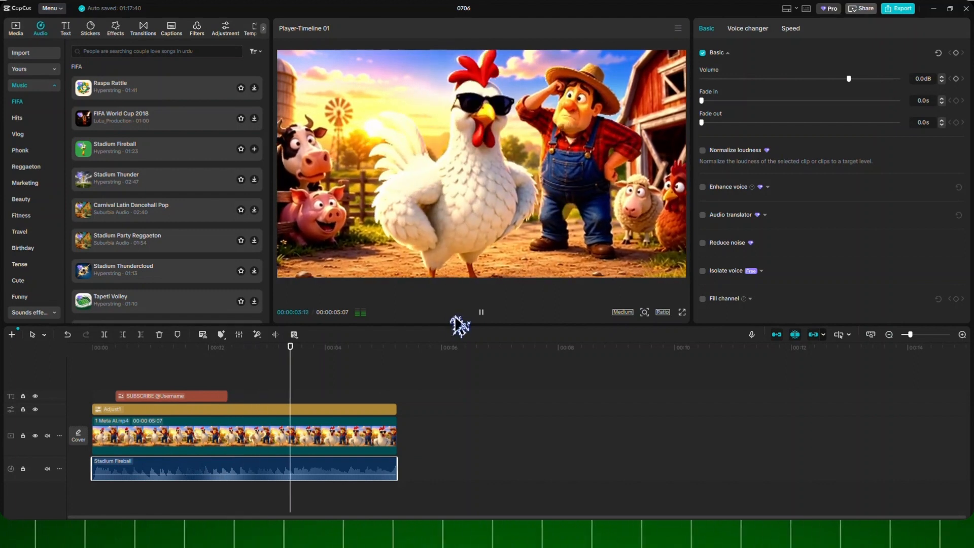
- Try to export the project, review the list of Pro features in use and return to editing
{"action": "key", "text": "ctrl+a"}
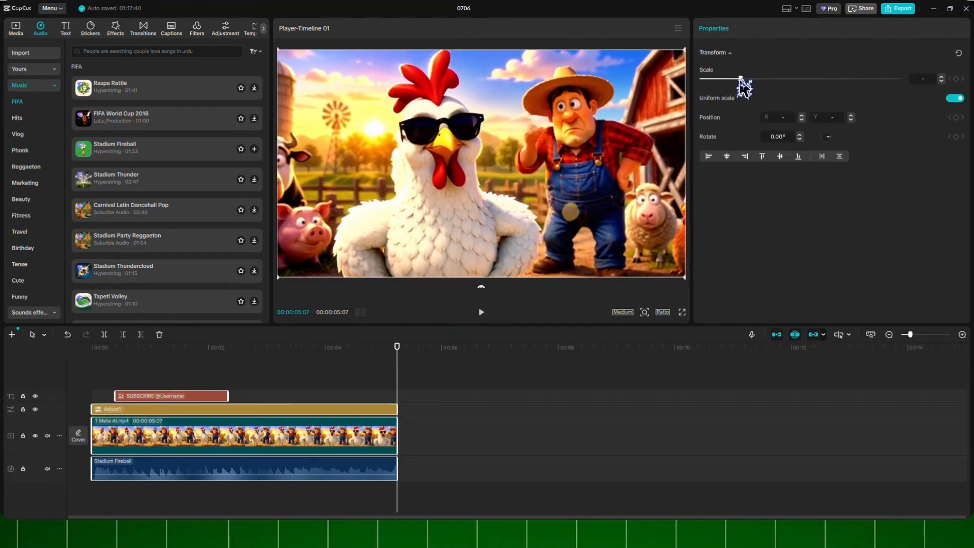
{"action": "left_click", "coordinate": [900, 15]}
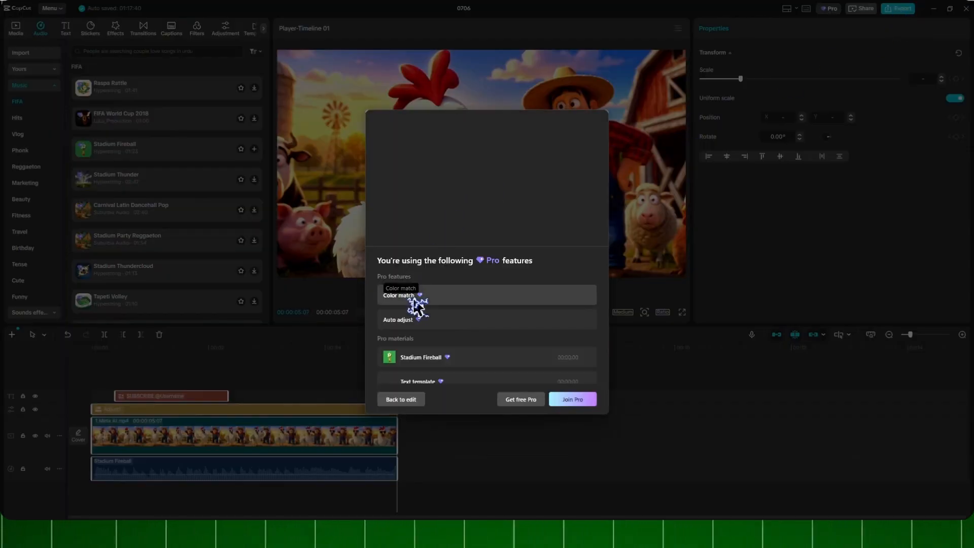
{"action": "scroll", "coordinate": [482, 325], "scroll_direction": "down", "scroll_amount": 1}
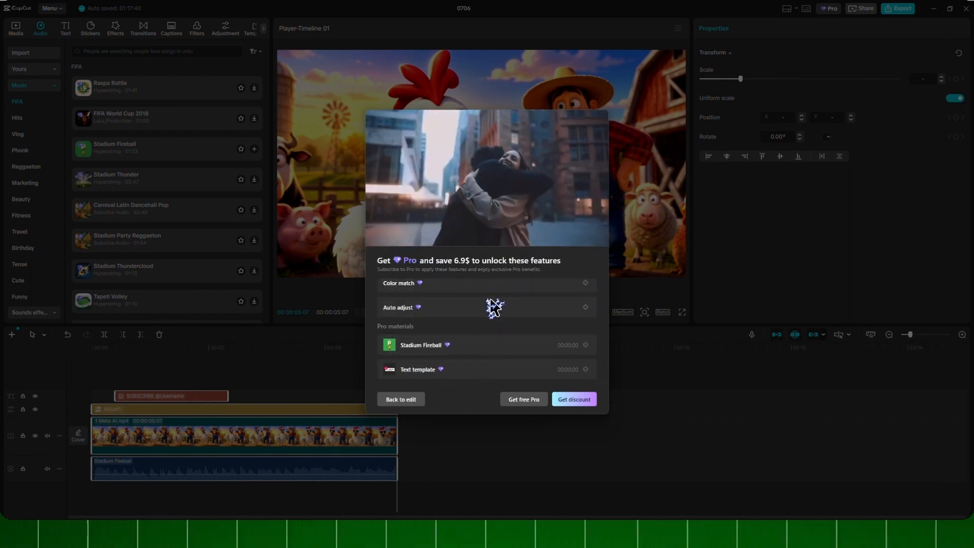
{"action": "scroll", "coordinate": [491, 324], "scroll_direction": "up", "scroll_amount": 1}
{"action": "left_click", "coordinate": [412, 399]}
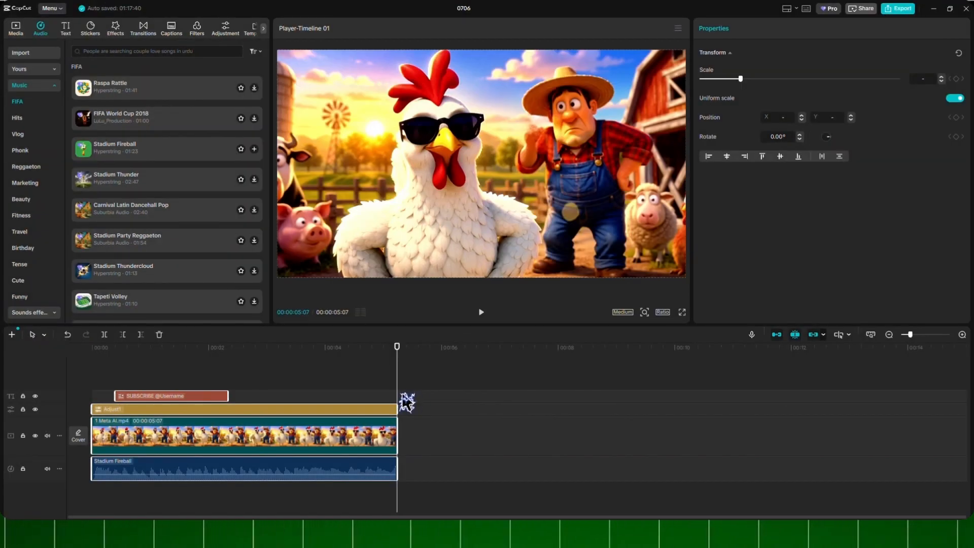
- Select the text, adjustment, video and music clips on the timeline and combine them into one compound clip
{"action": "left_click_drag", "start_coordinate": [430, 486], "coordinate": [146, 406]}
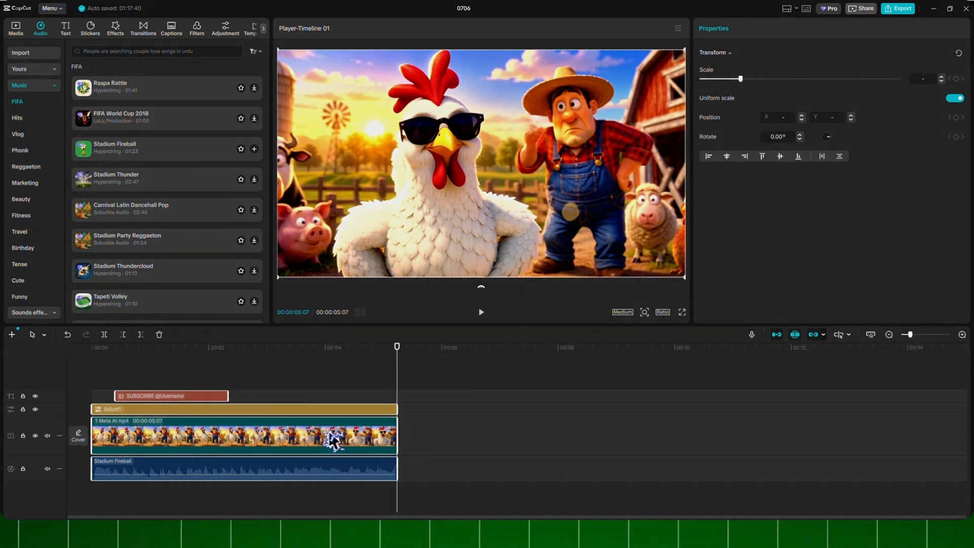
{"action": "right_click", "coordinate": [303, 441]}
{"action": "left_click", "coordinate": [339, 406]}
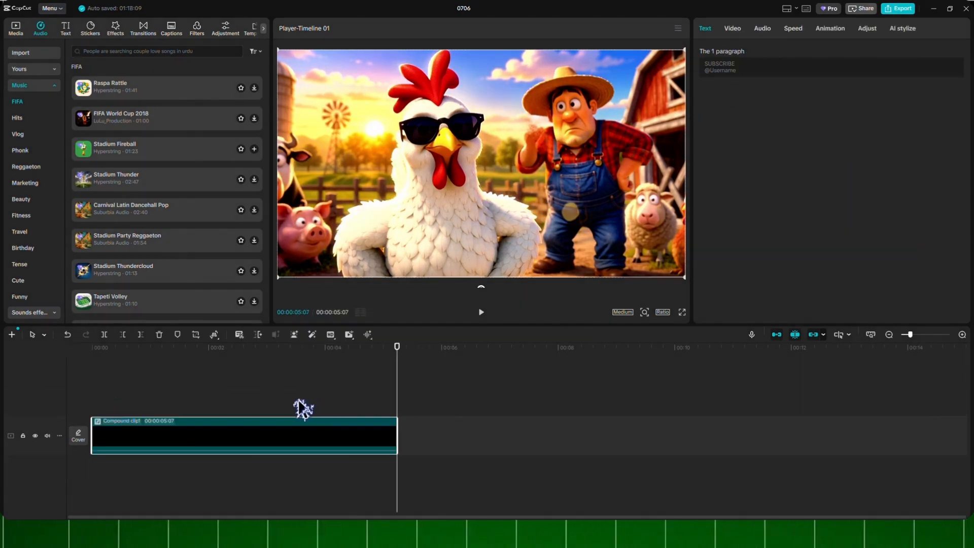
- Return the playhead to the start, replace the compound clip with its rendered file 3e34b6de...3333.mp4 and play it
{"action": "left_click", "coordinate": [97, 349]}
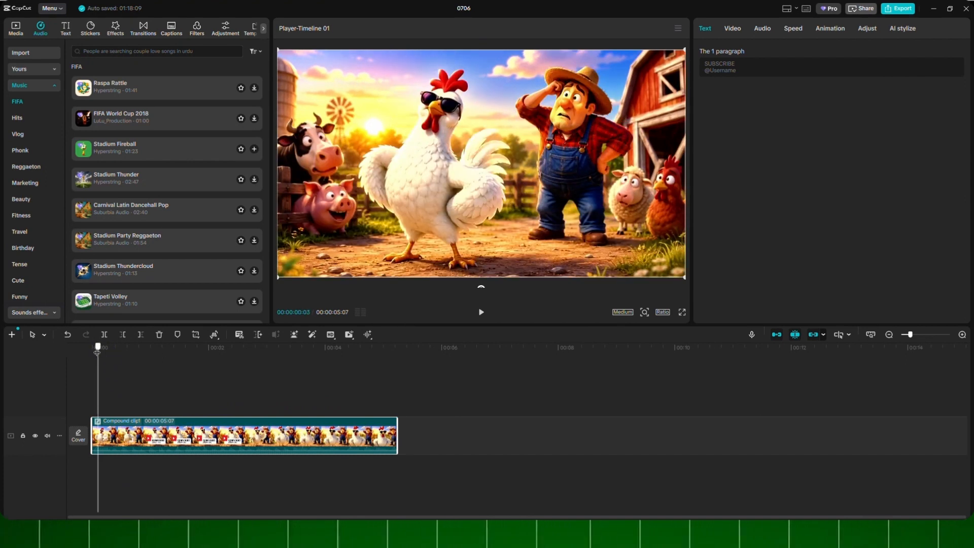
{"action": "left_click_drag", "start_coordinate": [97, 351], "coordinate": [82, 355]}
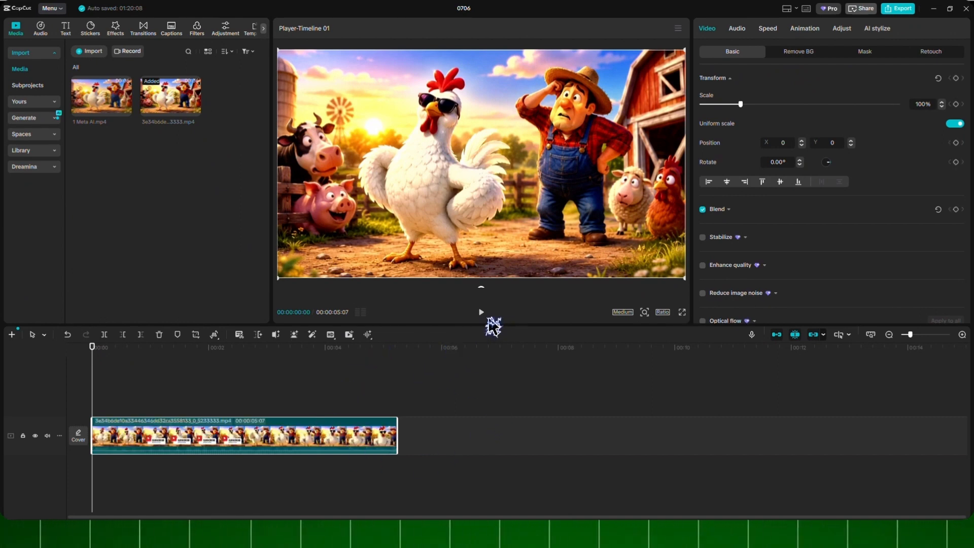
{"action": "left_click", "coordinate": [481, 315]}
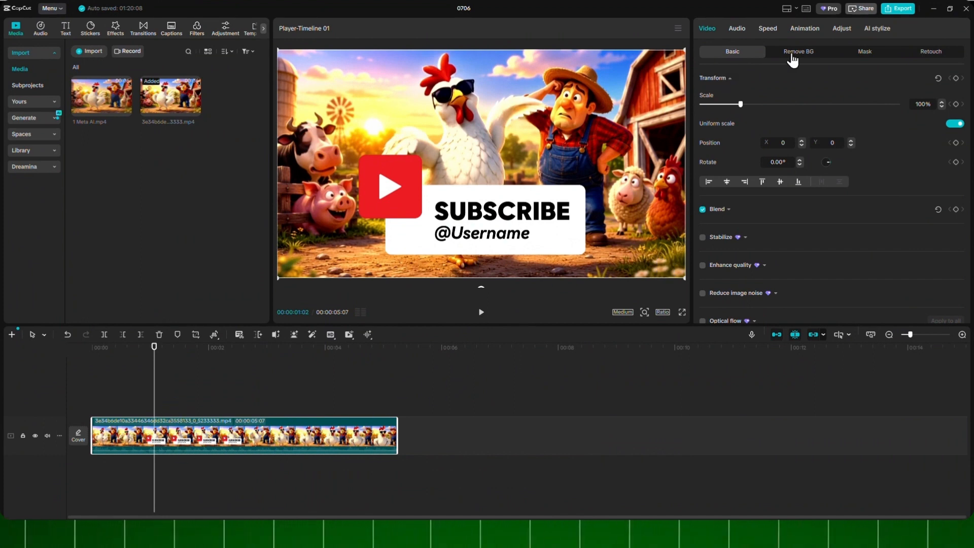
- Export the video as Chick-dance.mp4 to D:/Videos, choosing a different resolution and keeping the mp4 format
{"action": "left_click", "coordinate": [897, 9]}
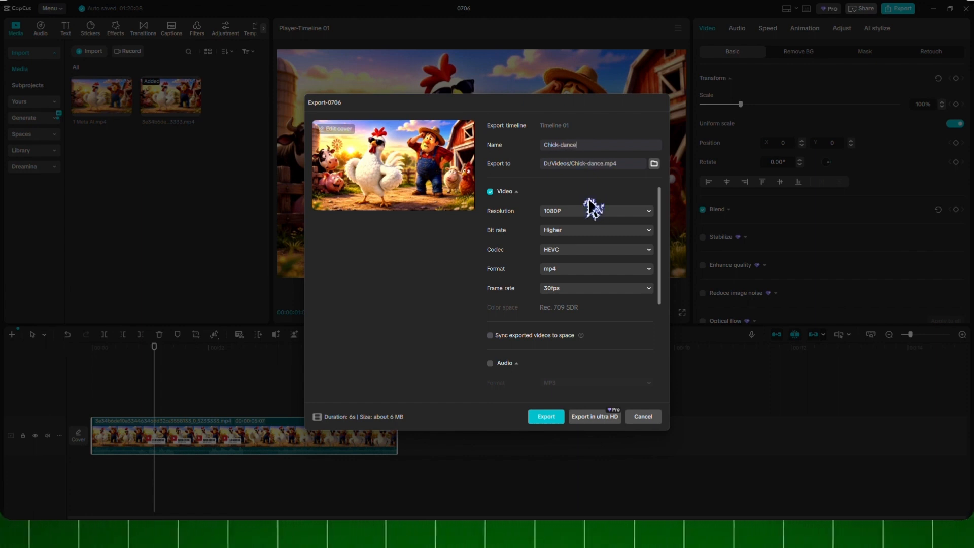
{"action": "scroll", "coordinate": [619, 297], "scroll_direction": "down", "scroll_amount": 3}
{"action": "scroll", "coordinate": [630, 302], "scroll_direction": "up", "scroll_amount": 3}
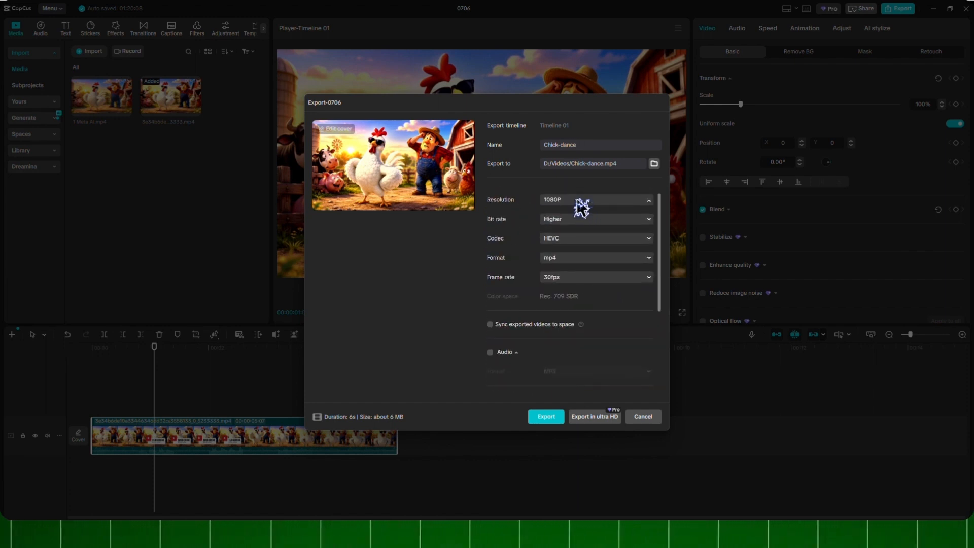
{"action": "left_click", "coordinate": [601, 200]}
{"action": "left_click", "coordinate": [592, 268]}
{"action": "scroll", "coordinate": [582, 324], "scroll_direction": "down", "scroll_amount": 5}
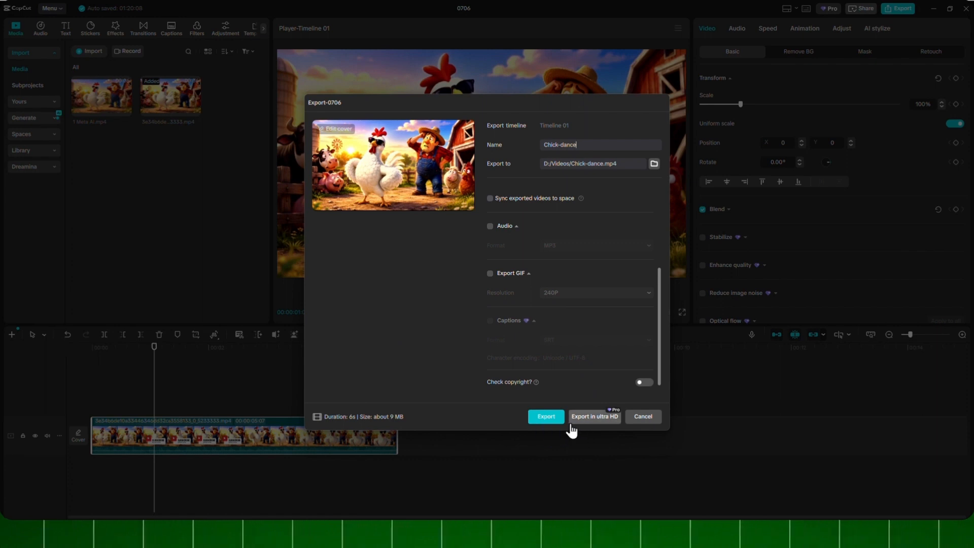
{"action": "left_click", "coordinate": [547, 416]}
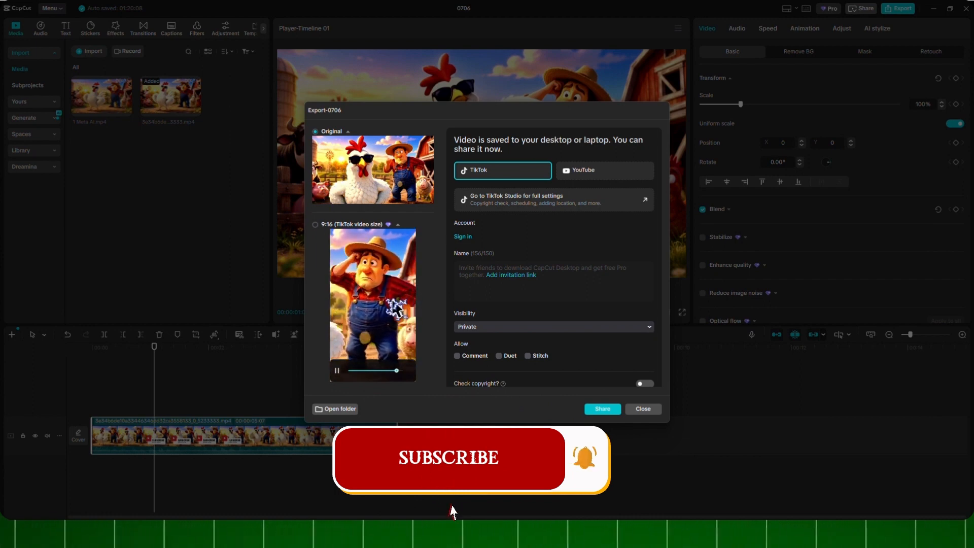
- Choose the 9:16 (TikTok video size) version of the exported video, open the export folder and close the export window
{"action": "left_click", "coordinate": [338, 376]}
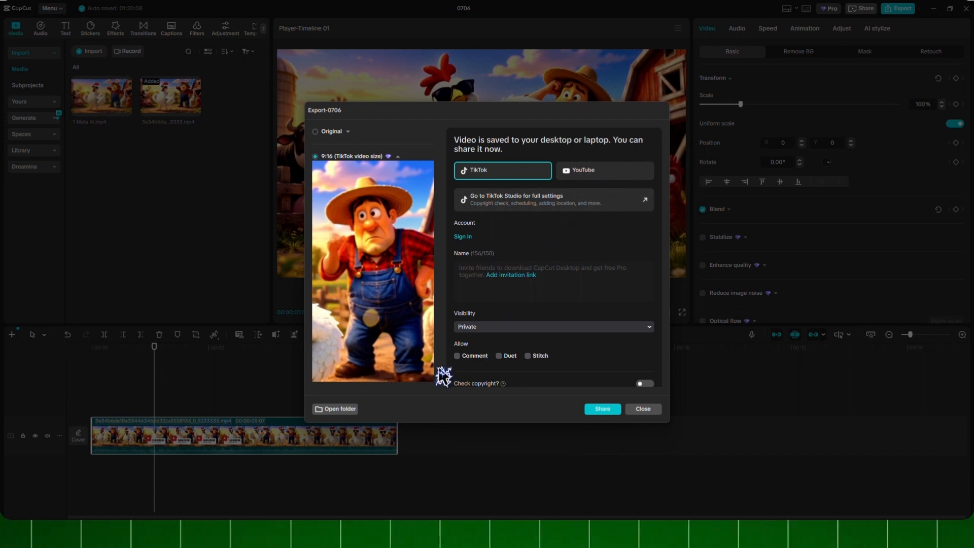
{"action": "scroll", "coordinate": [534, 343], "scroll_direction": "down", "scroll_amount": 1}
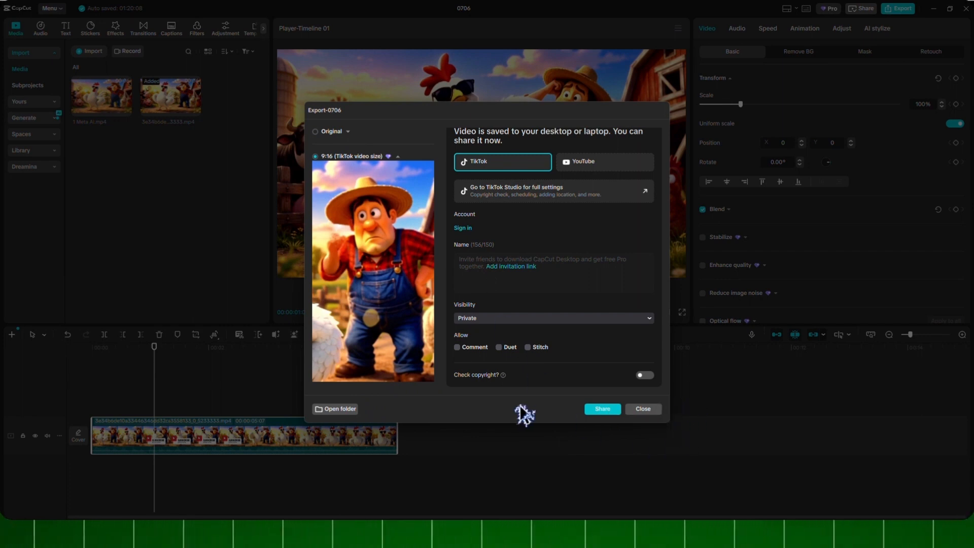
{"action": "left_click", "coordinate": [353, 411]}
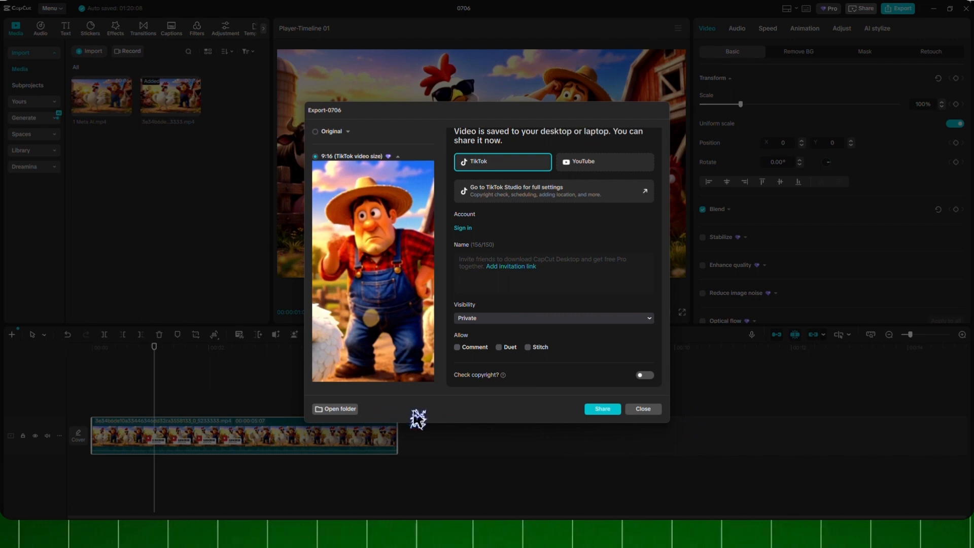
{"action": "left_click", "coordinate": [647, 412]}
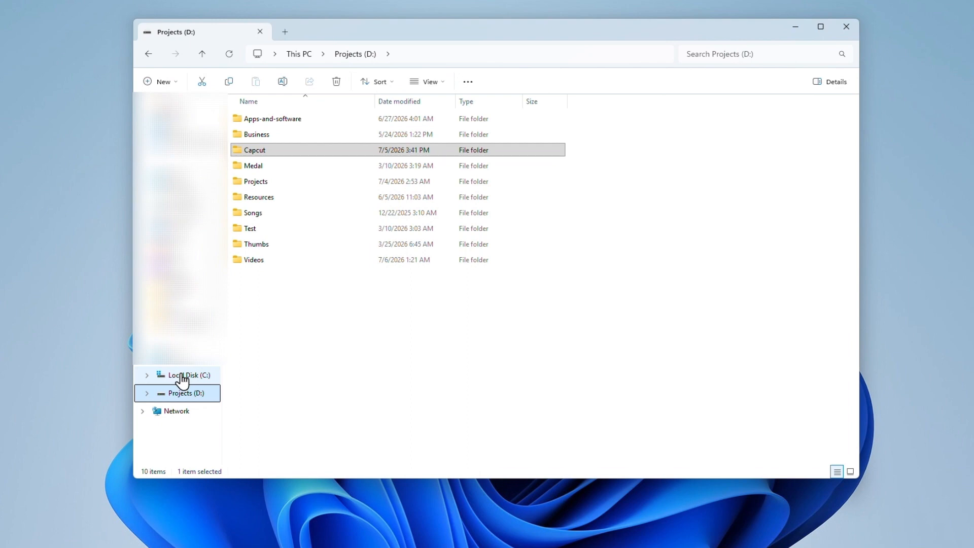
- Switch to File Explorer and open the user profile's AppData\Local folder on Local Disk (C:)
{"action": "left_click", "coordinate": [181, 376]}
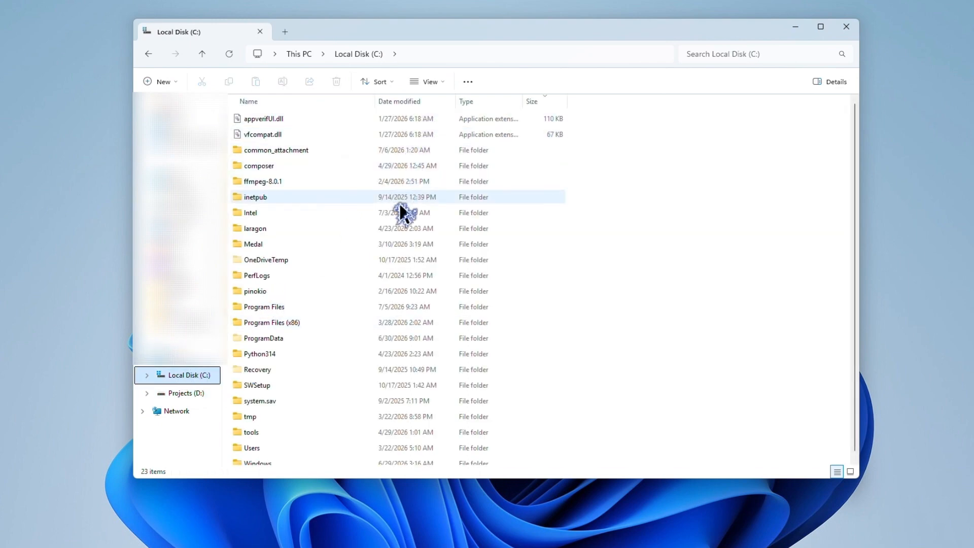
{"action": "scroll", "coordinate": [404, 224], "scroll_direction": "down", "scroll_amount": 1}
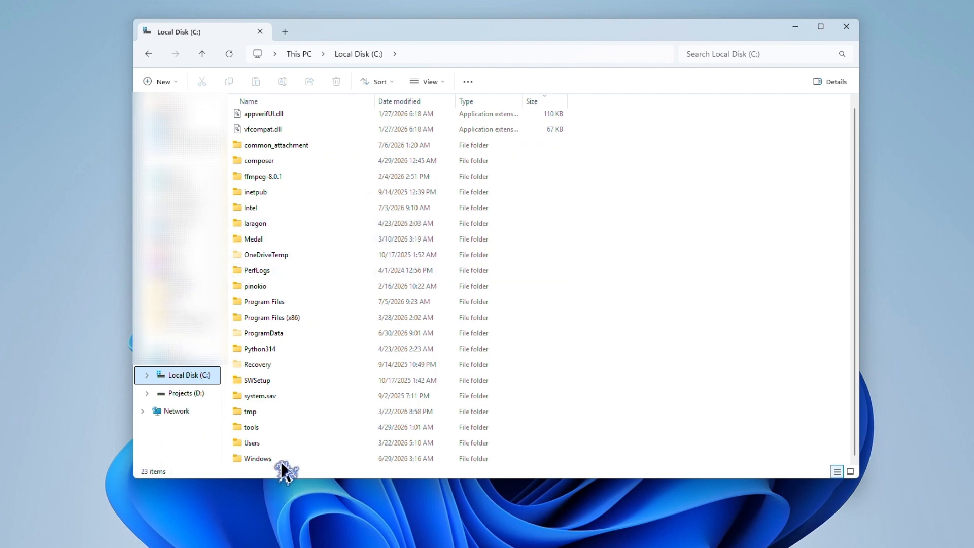
{"action": "left_click", "coordinate": [262, 442]}
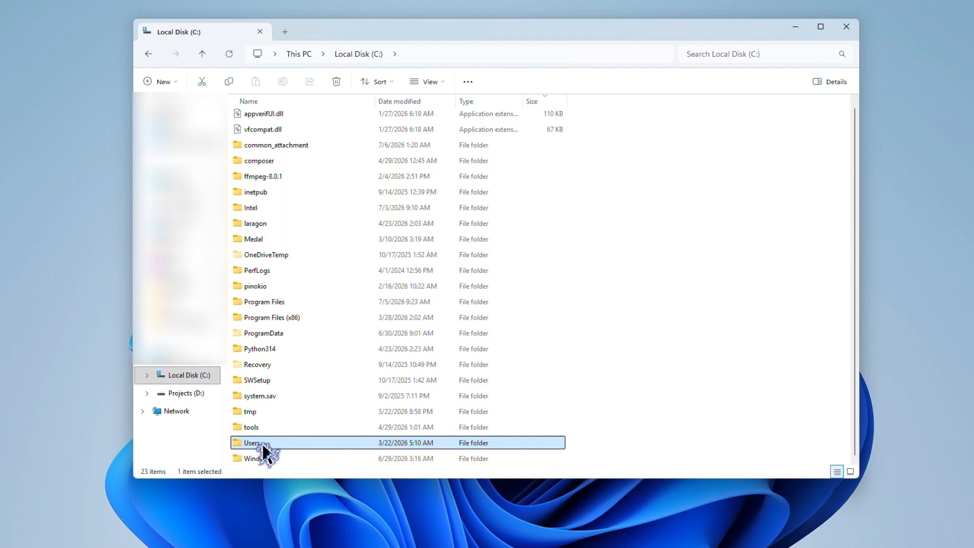
{"action": "double_click", "coordinate": [262, 443]}
{"action": "double_click", "coordinate": [299, 151]}
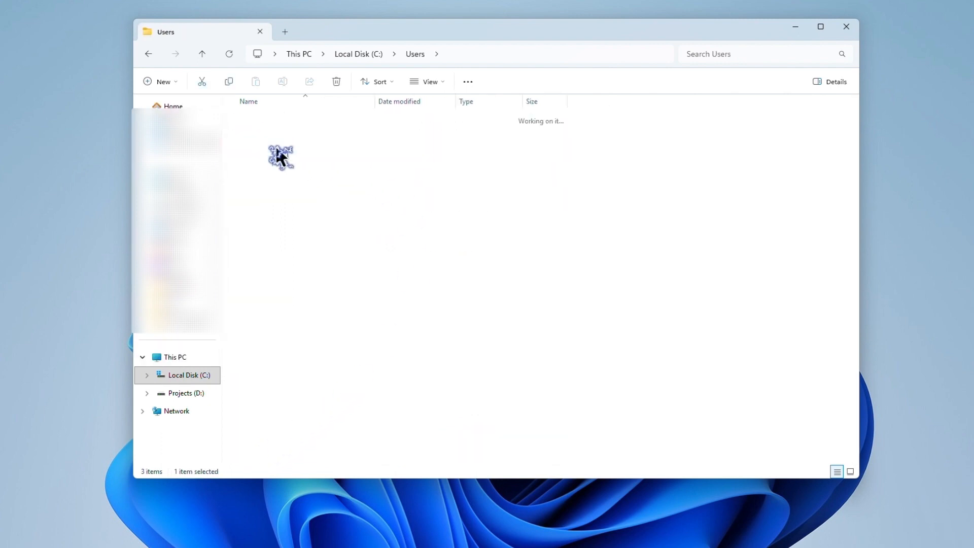
{"action": "scroll", "coordinate": [328, 229], "scroll_direction": "down", "scroll_amount": 7}
{"action": "scroll", "coordinate": [327, 227], "scroll_direction": "down", "scroll_amount": 1}
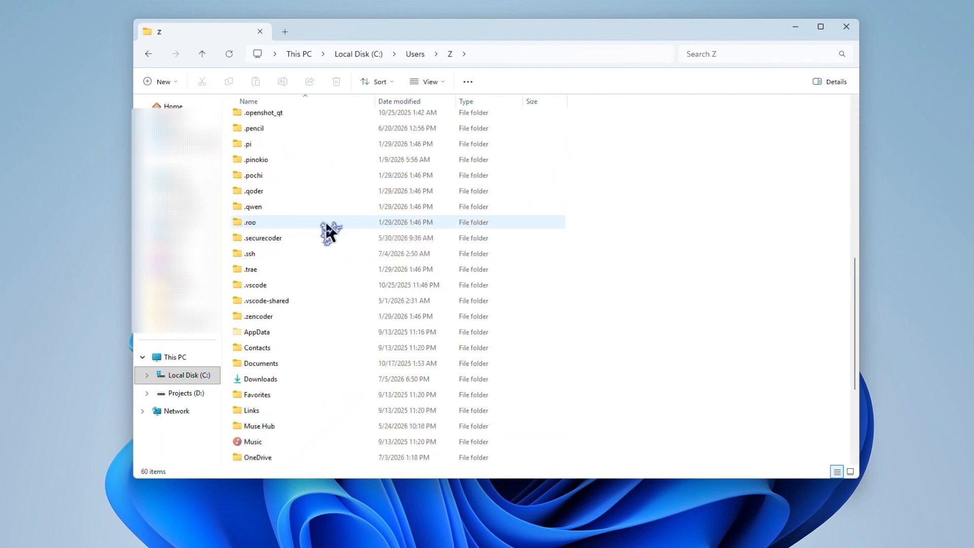
{"action": "double_click", "coordinate": [288, 335]}
{"action": "double_click", "coordinate": [282, 122]}
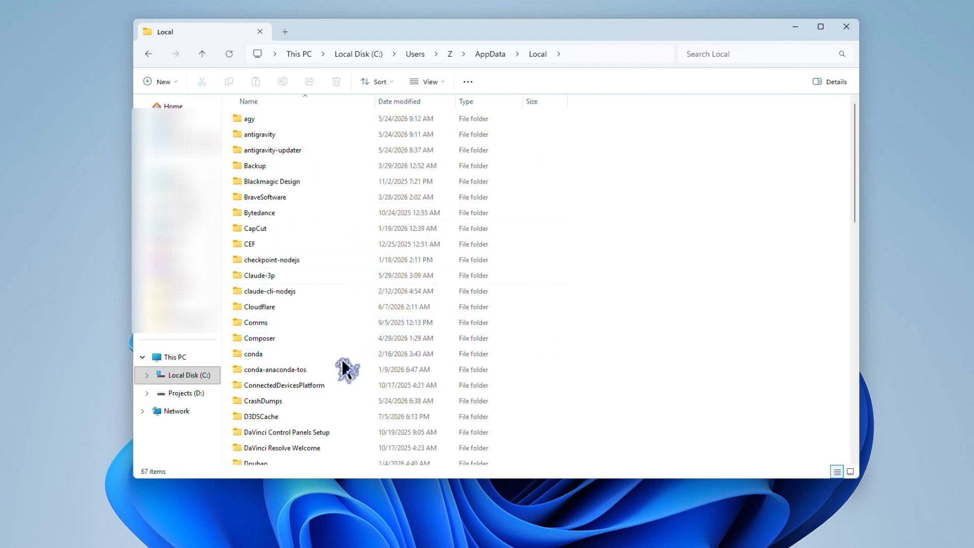
- Open the CapCut\User Data\Cache folder and look through its subfolders
{"action": "double_click", "coordinate": [277, 228]}
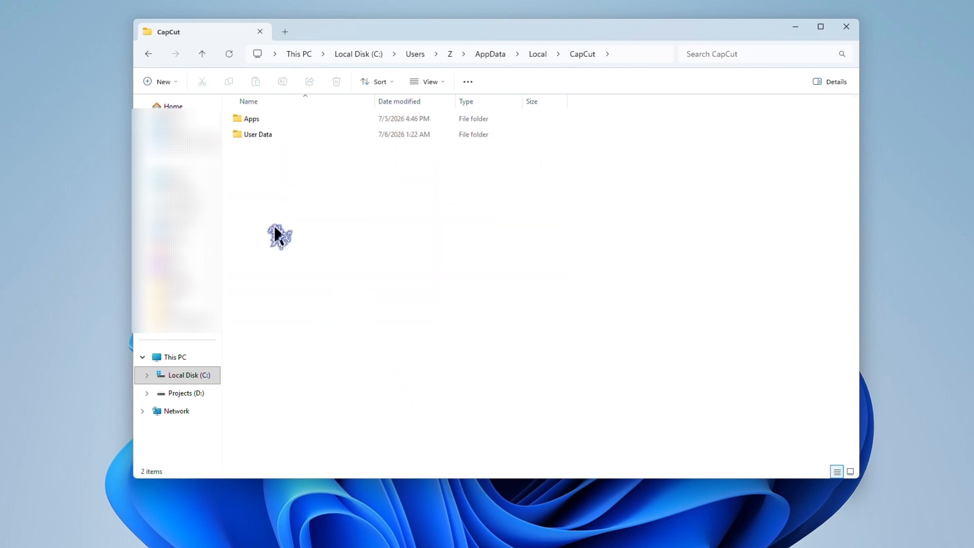
{"action": "double_click", "coordinate": [265, 135]}
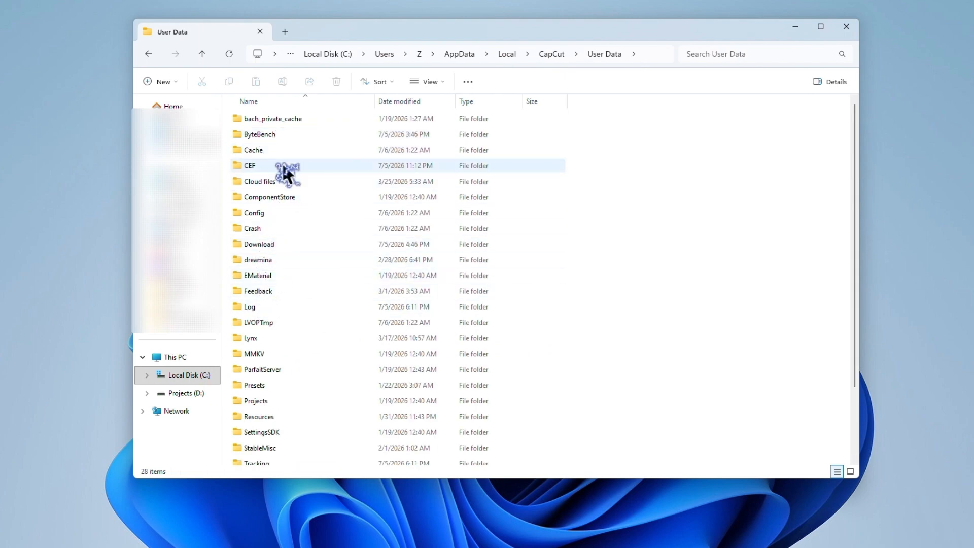
{"action": "double_click", "coordinate": [267, 142]}
{"action": "scroll", "coordinate": [350, 256], "scroll_direction": "down", "scroll_amount": 3}
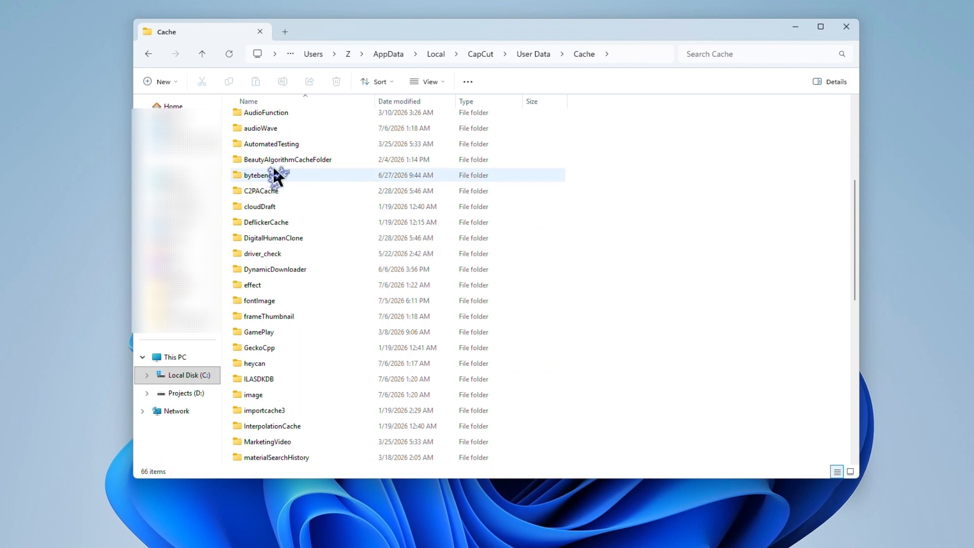
{"action": "scroll", "coordinate": [317, 325], "scroll_direction": "down", "scroll_amount": 3}
{"action": "scroll", "coordinate": [317, 333], "scroll_direction": "down", "scroll_amount": 1}
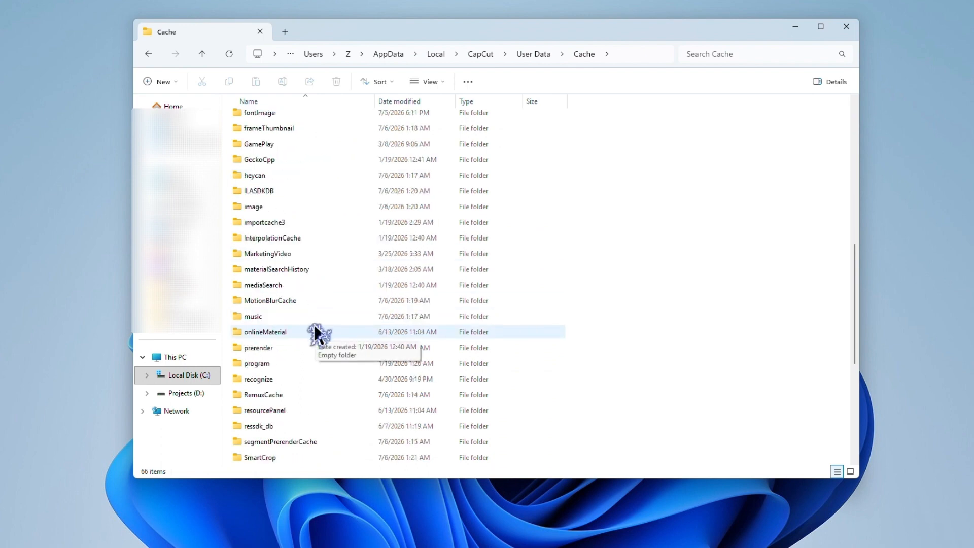
{"action": "scroll", "coordinate": [317, 330], "scroll_direction": "down", "scroll_amount": 1}
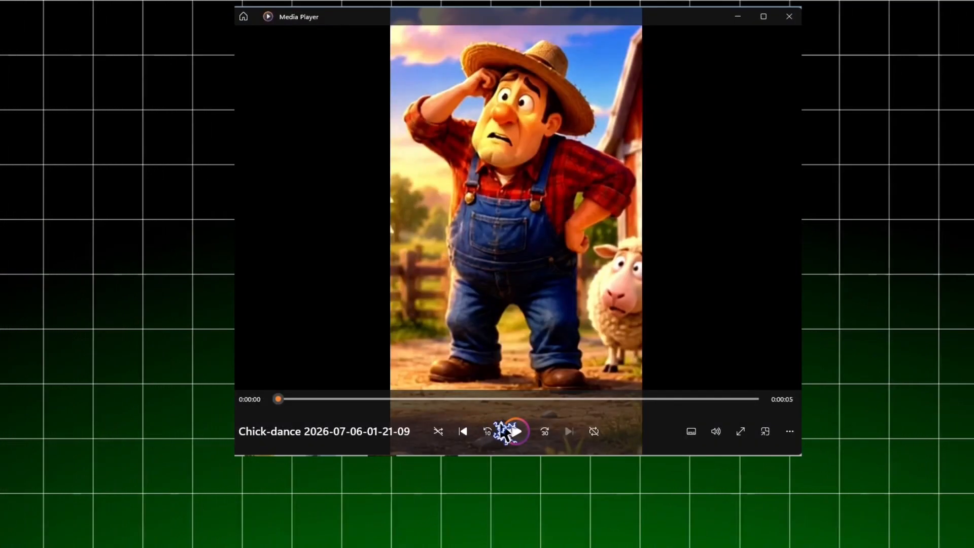
- Play the exported 9:16 Chick-dance video in Media Player
{"action": "left_click", "coordinate": [514, 432]}
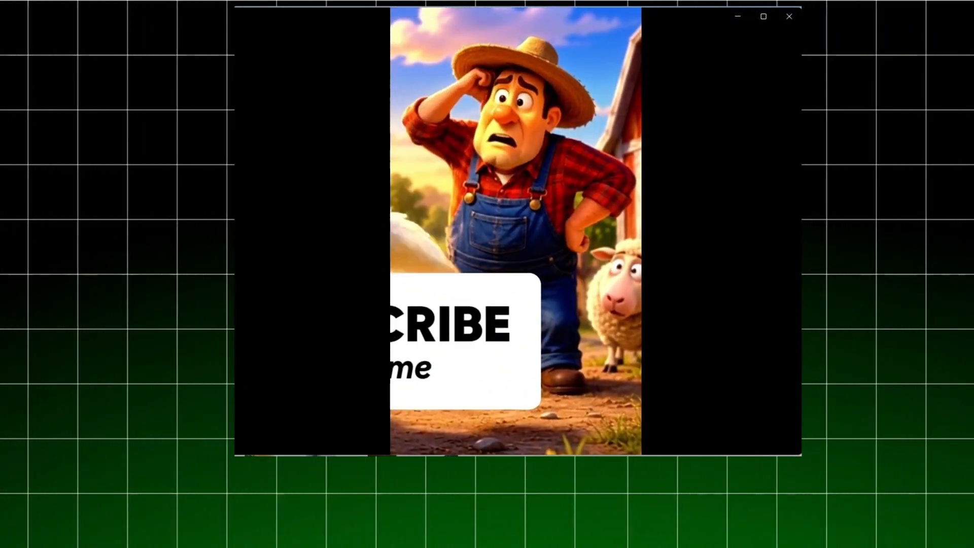